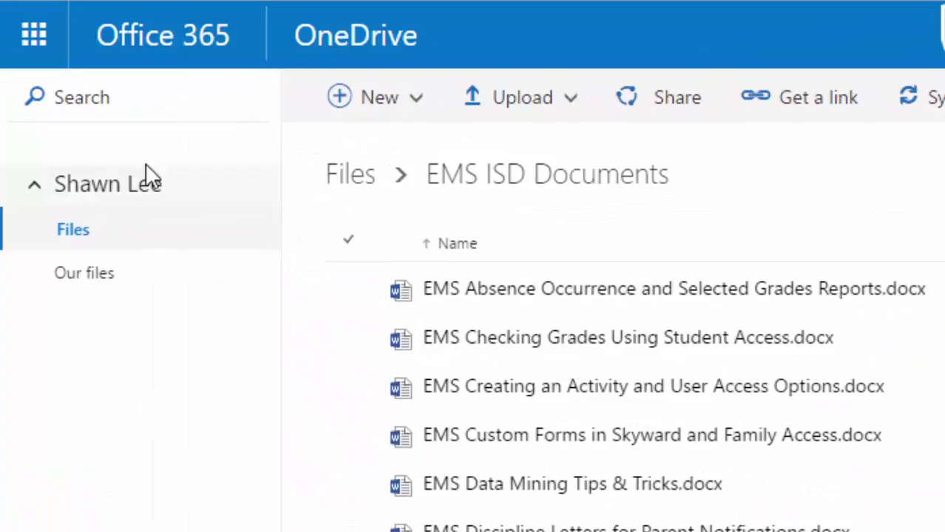
Step: Open the shared EMS ISD Documents folder under Files in OneDrive
left_click(40, 238)
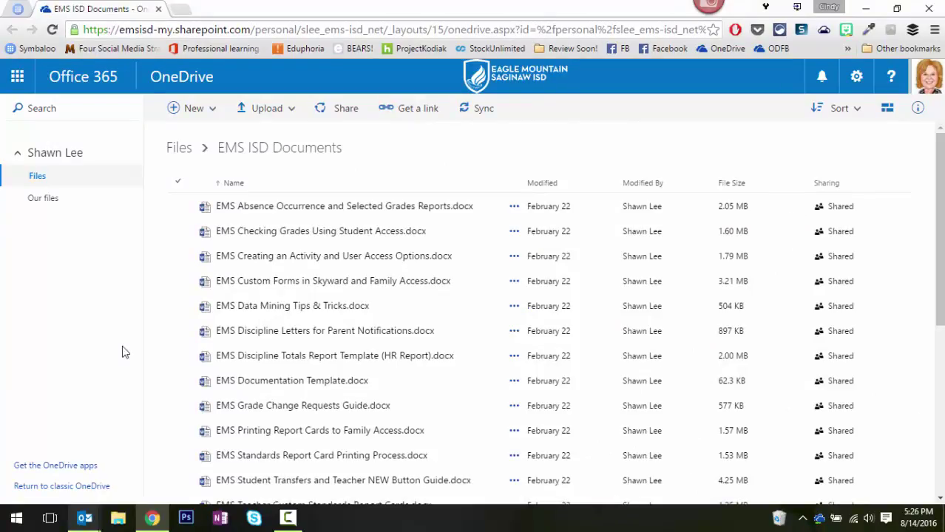
Step: Switch to your own OneDrive, view the Shared with me list, and select Math 7th
left_click(14, 83)
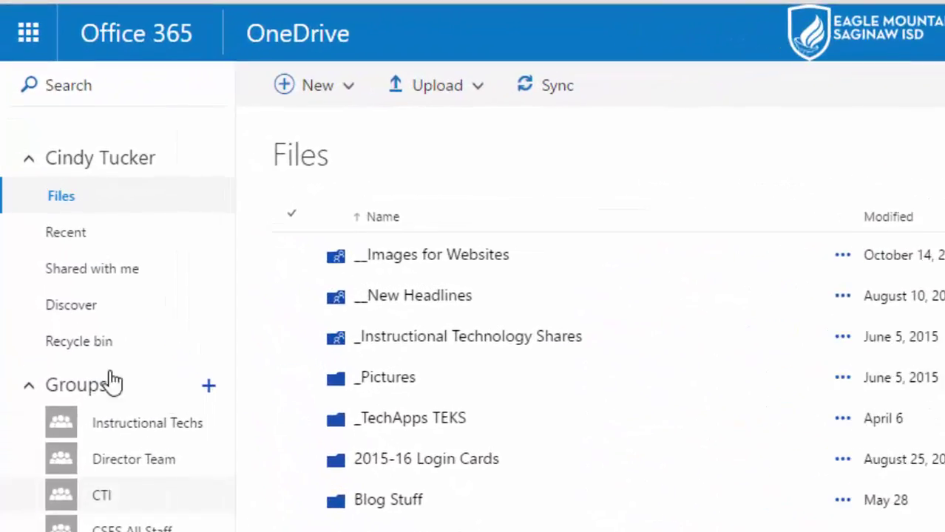
left_click(102, 273)
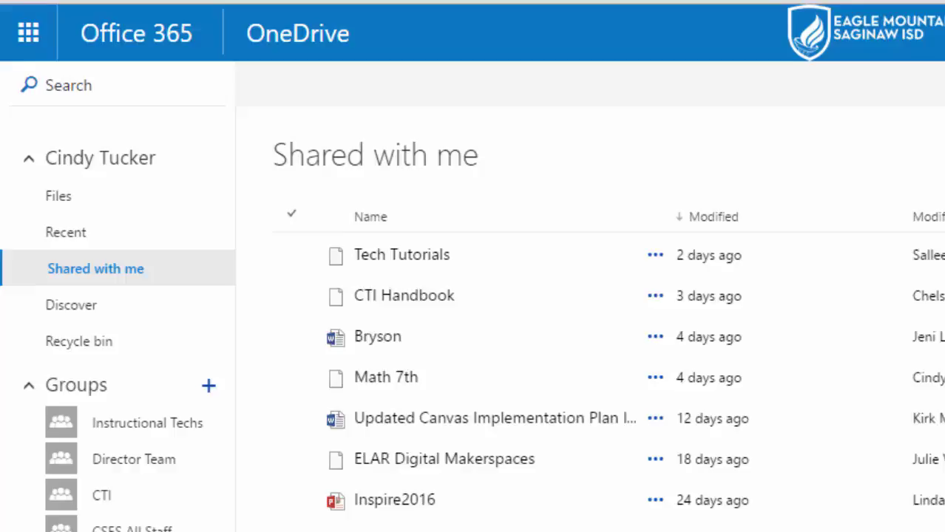
scroll(517, 369, "down", 15)
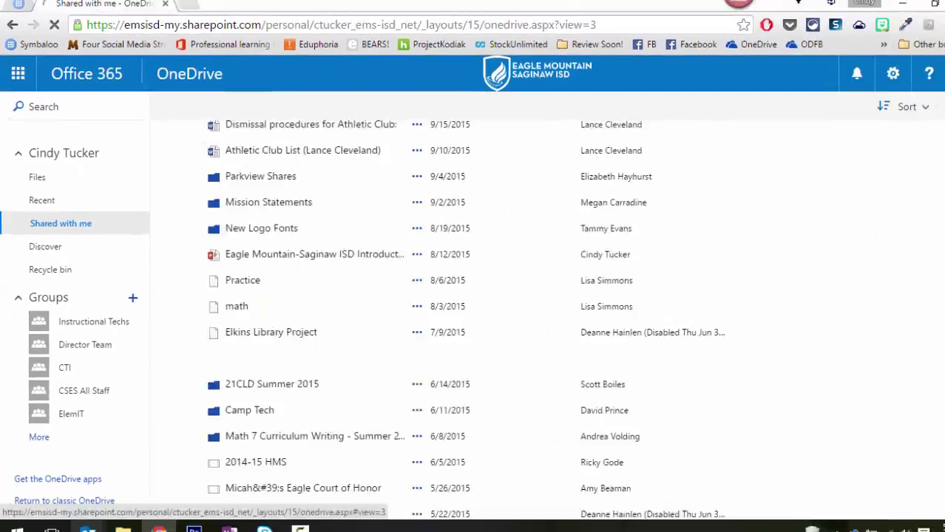
scroll(849, 186, "up", 15)
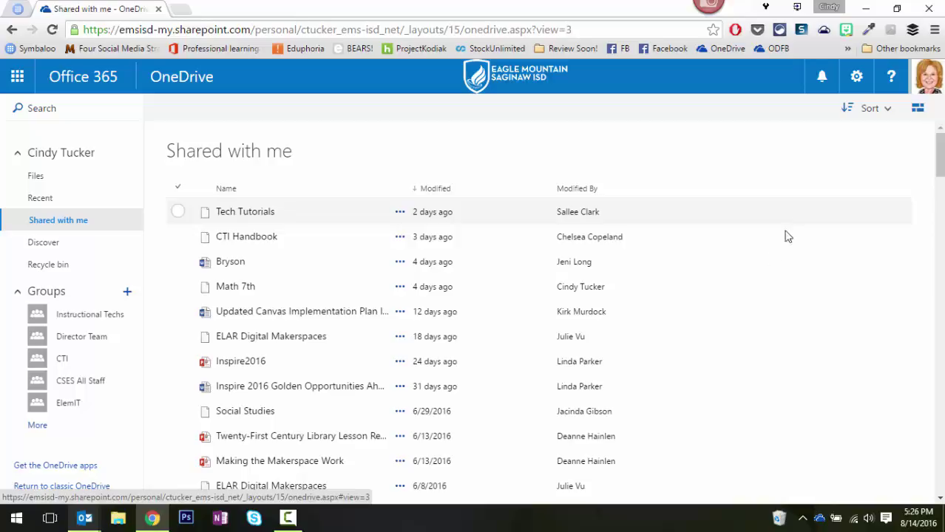
left_click(177, 287)
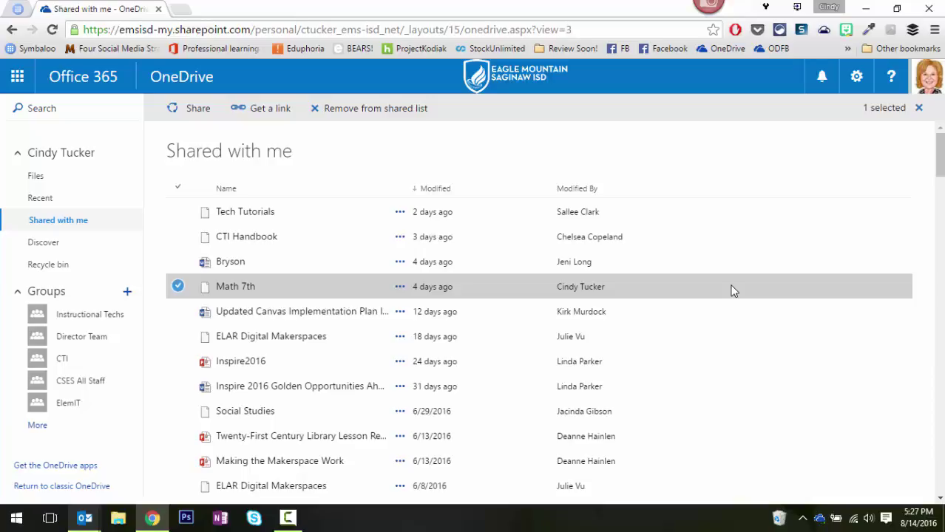
left_click(753, 161)
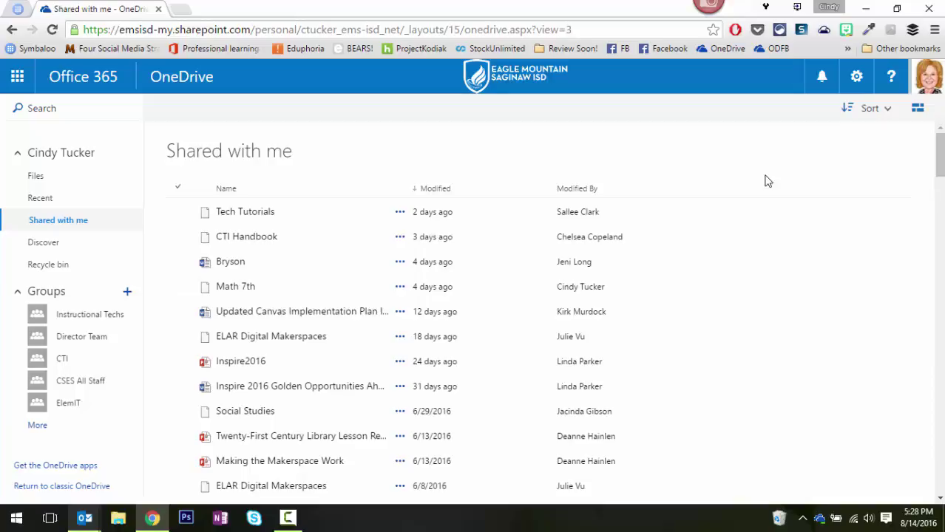
Step: Search everything for 'Cheat Sheet' and open the shared EMS ISD Cheat Sheets folder
left_click(50, 110)
type("Chea")
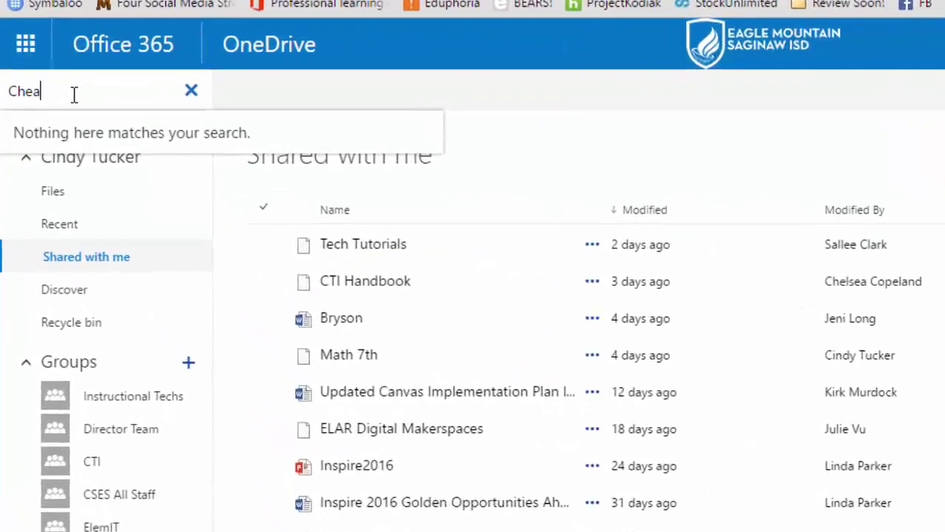
type("t Sheet")
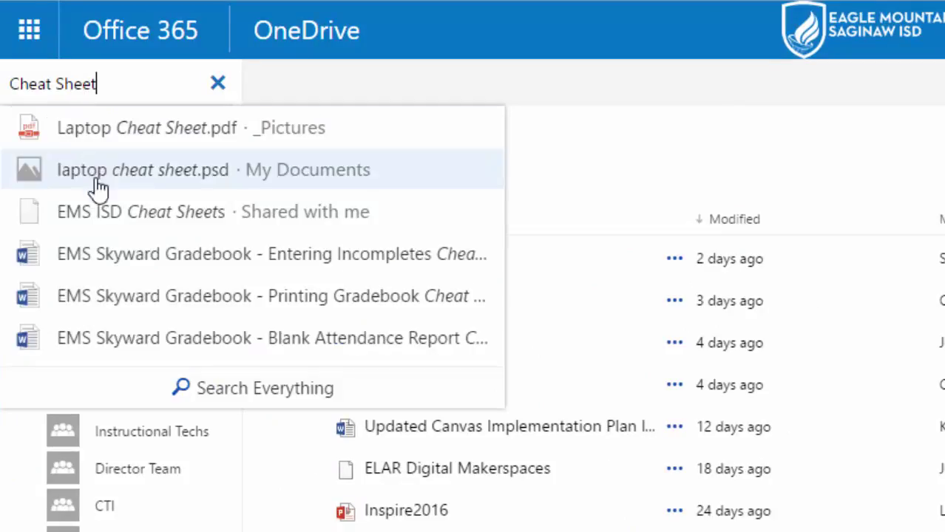
left_click(243, 393)
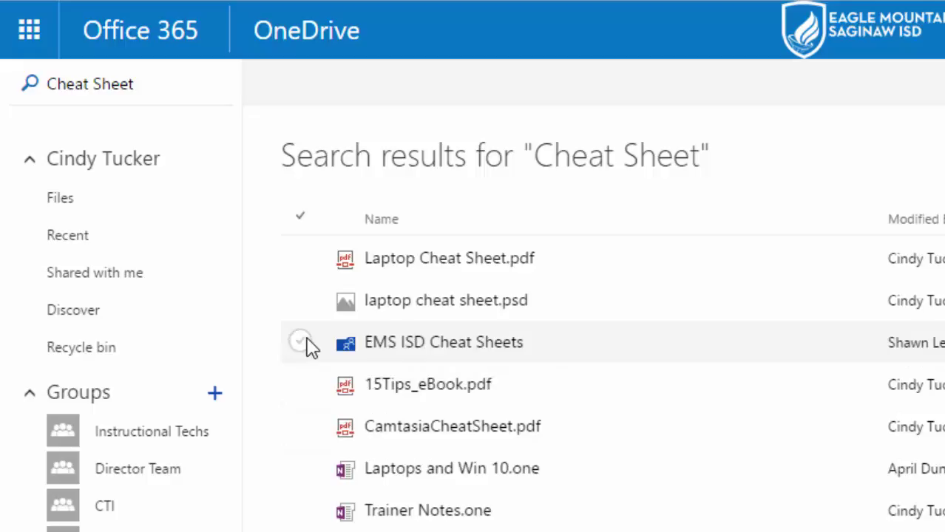
left_click(428, 345)
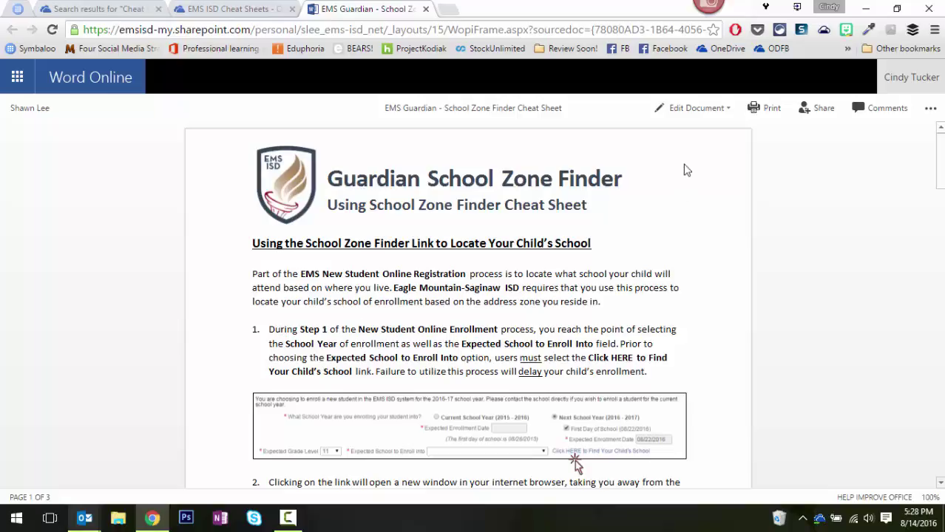
Step: Open the School Zone Finder cheat sheet for editing in the browser, then close Word Online
left_click(692, 110)
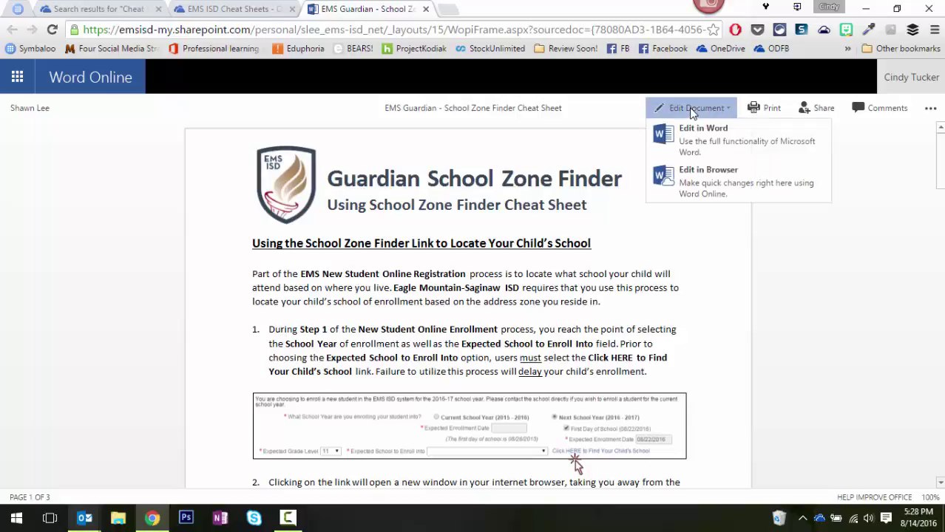
left_click(702, 184)
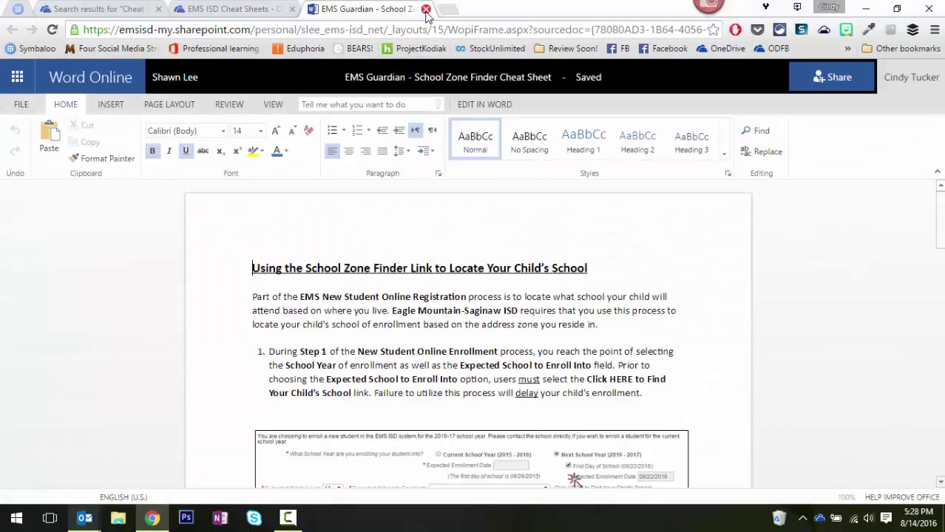
left_click(426, 8)
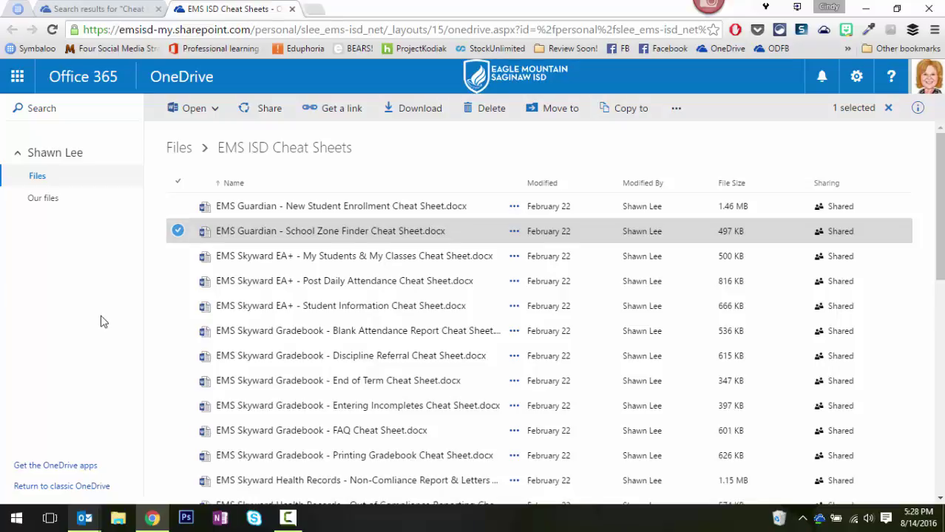
Step: Drag a desktop Word document into the EMS ISD Cheat Sheets folder, then maximize the browser again
left_click(235, 148)
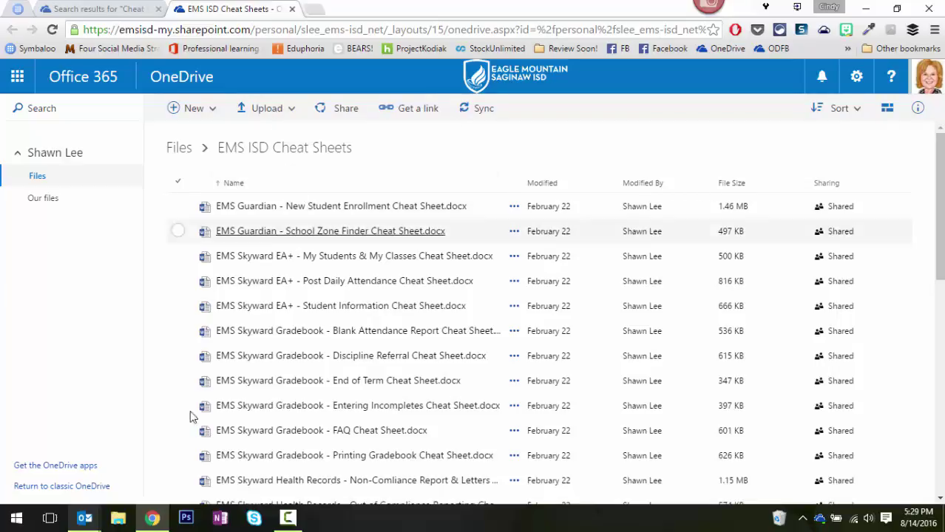
double_click(395, 14)
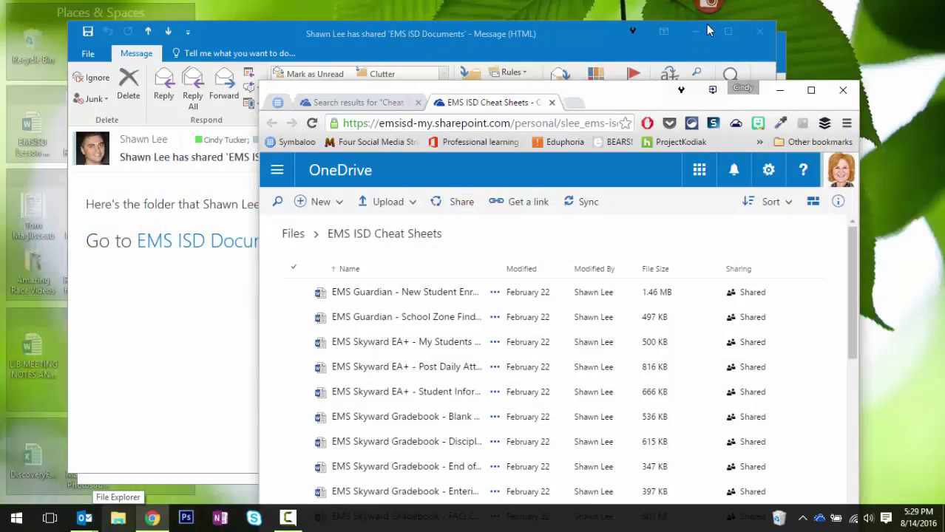
left_click(698, 30)
left_click(697, 34)
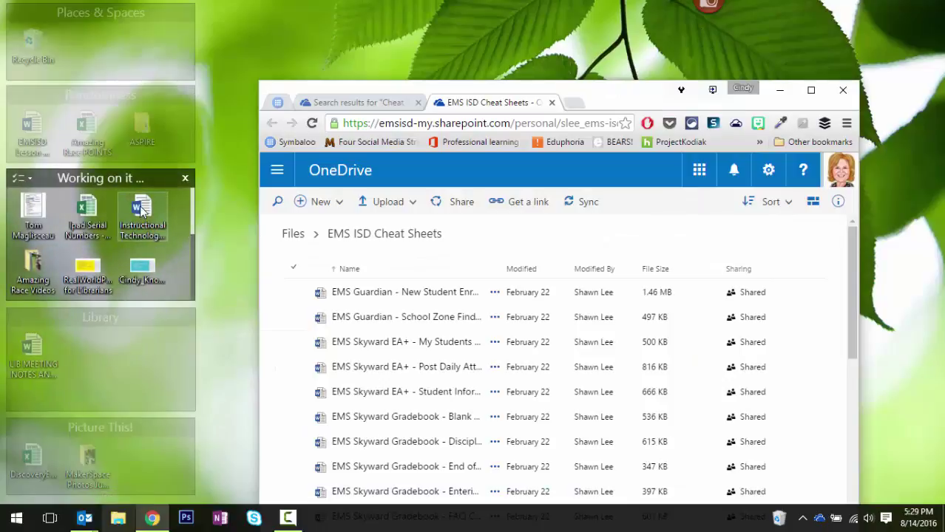
left_click_drag(142, 211, 428, 187)
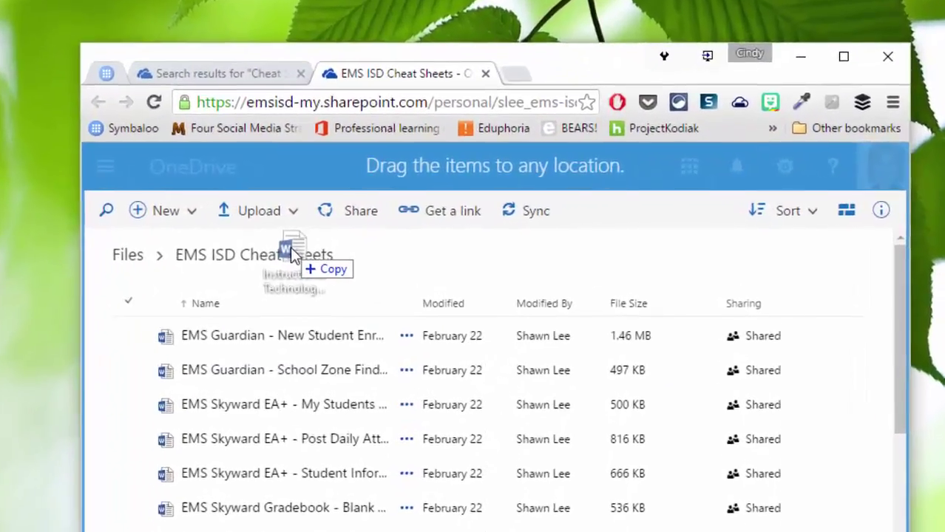
left_click_drag(320, 190, 261, 267)
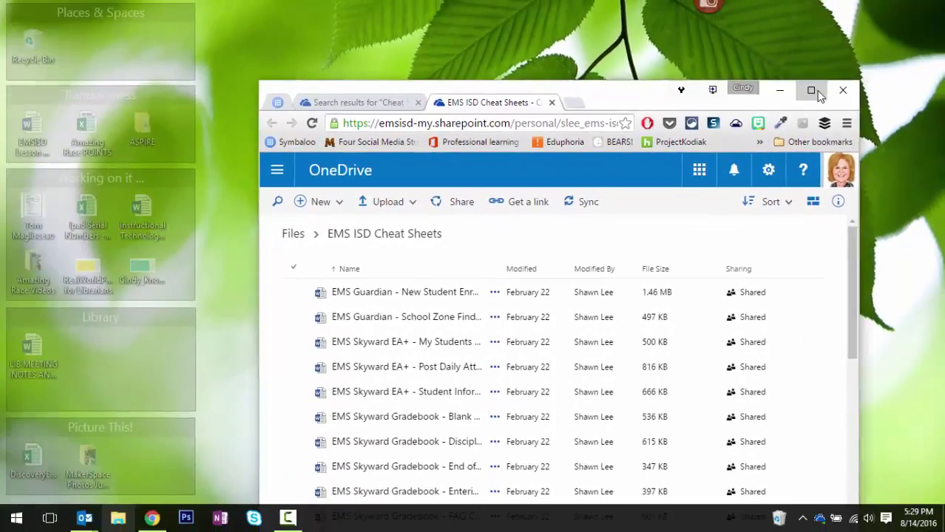
left_click(811, 90)
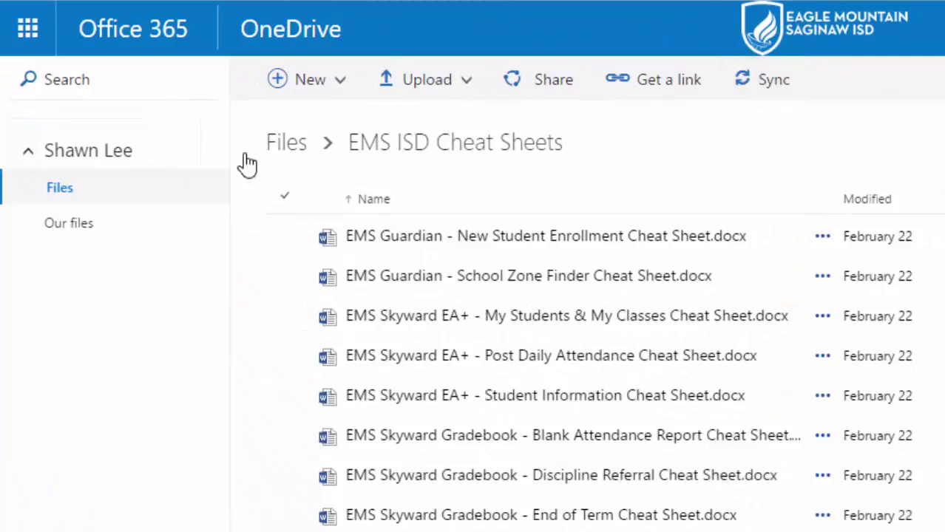
Step: Sync the shared Documents library to this PC, letting OneDrive for Business launch
left_click(764, 83)
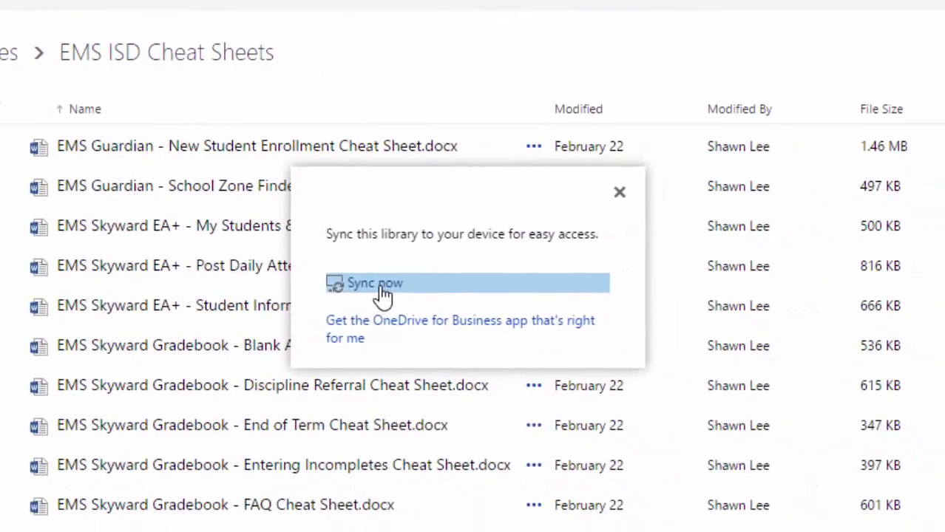
left_click(500, 326)
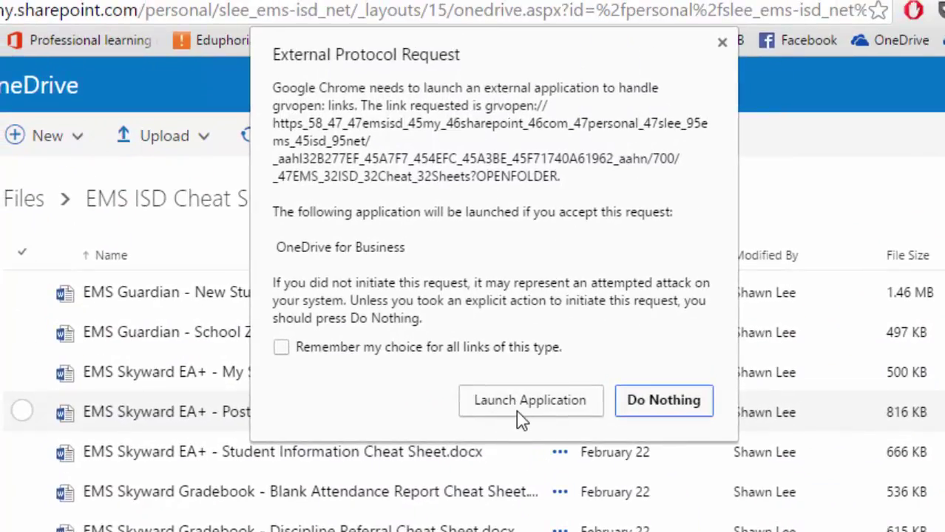
left_click(557, 416)
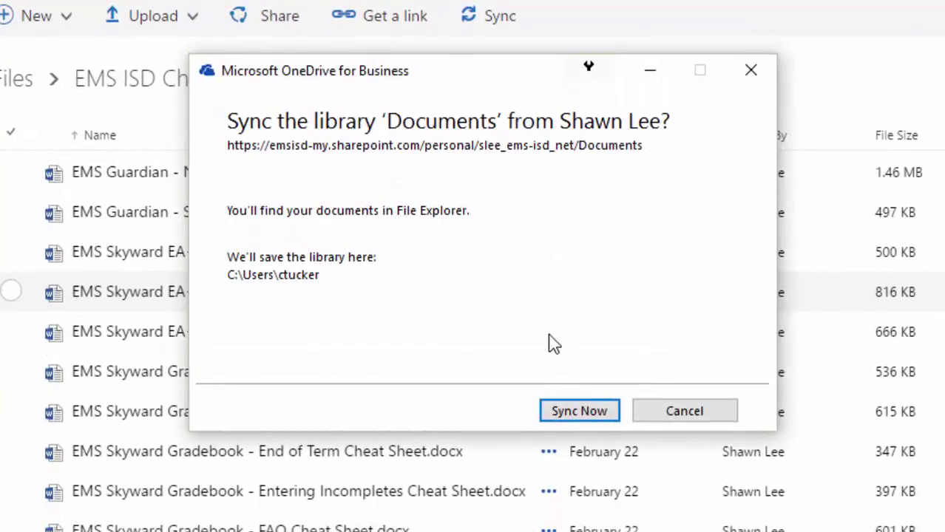
left_click(575, 420)
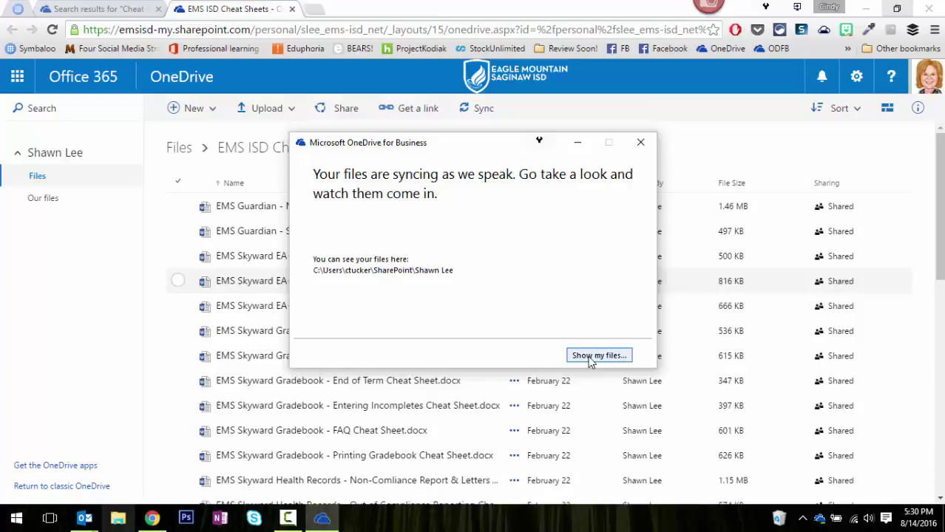
Step: In File Explorer, go to SharePoint, the colleague's synced folder, then EMS ISD Documents, selecting the first document
left_click(119, 523)
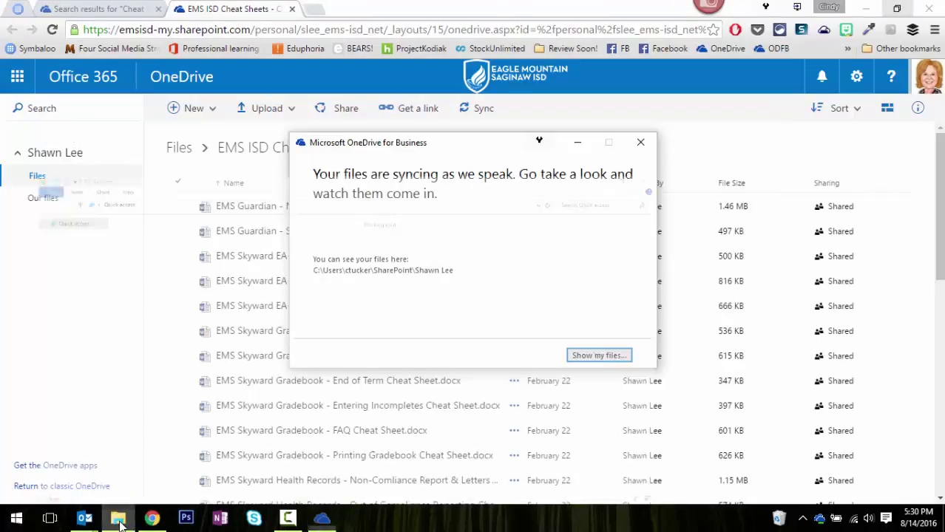
left_click(127, 520)
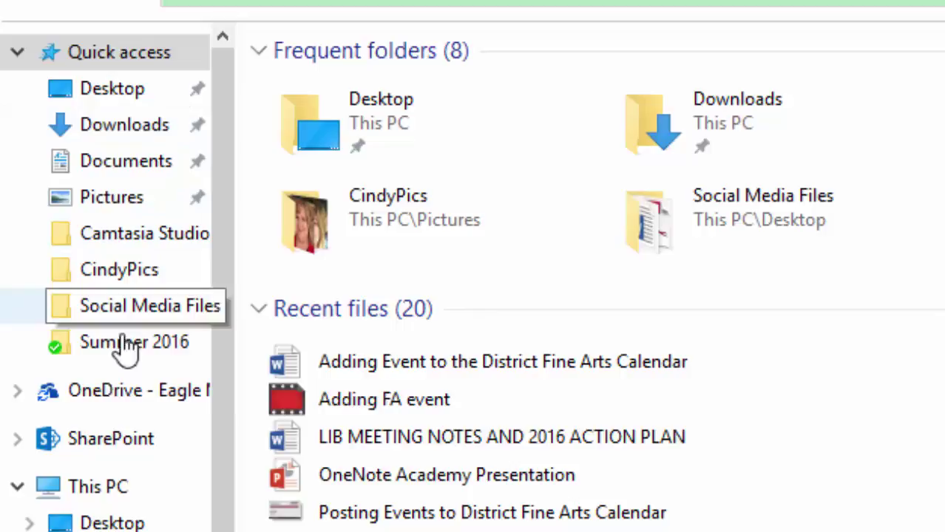
left_click(108, 454)
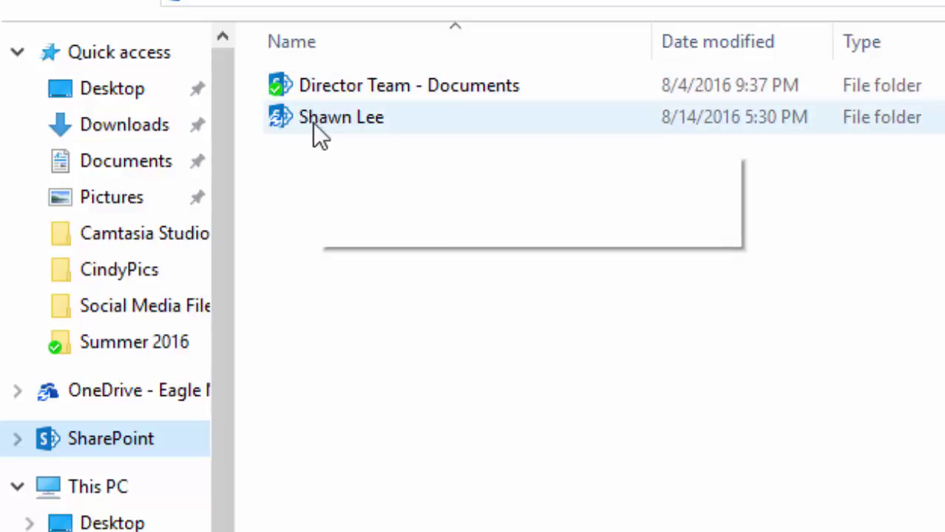
left_click(336, 122)
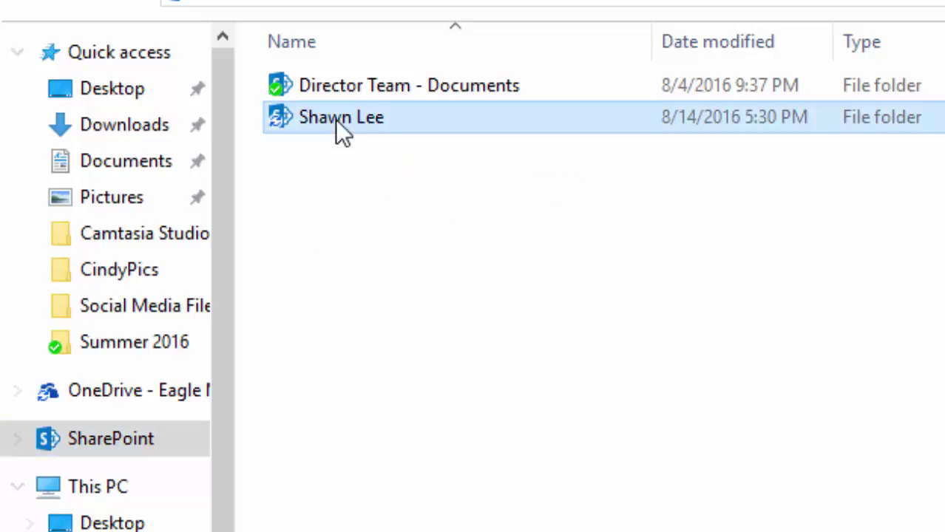
double_click(335, 119)
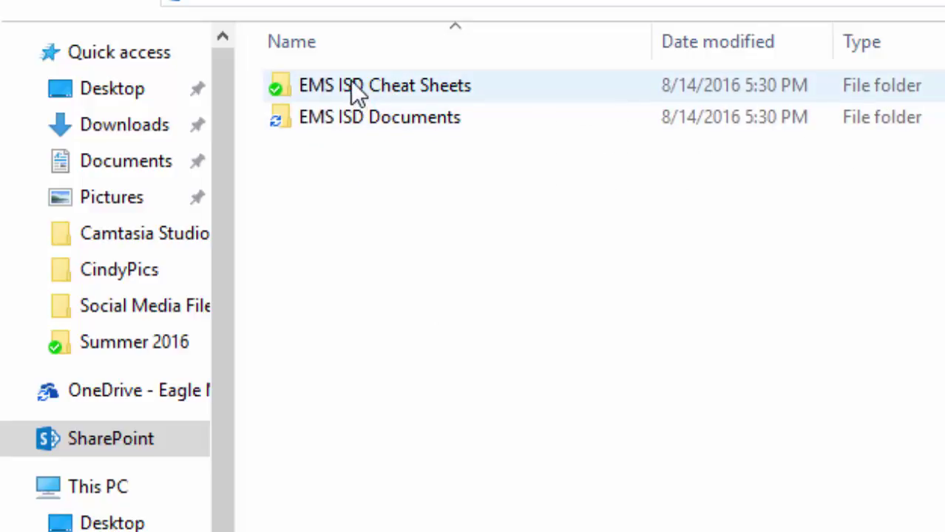
double_click(360, 121)
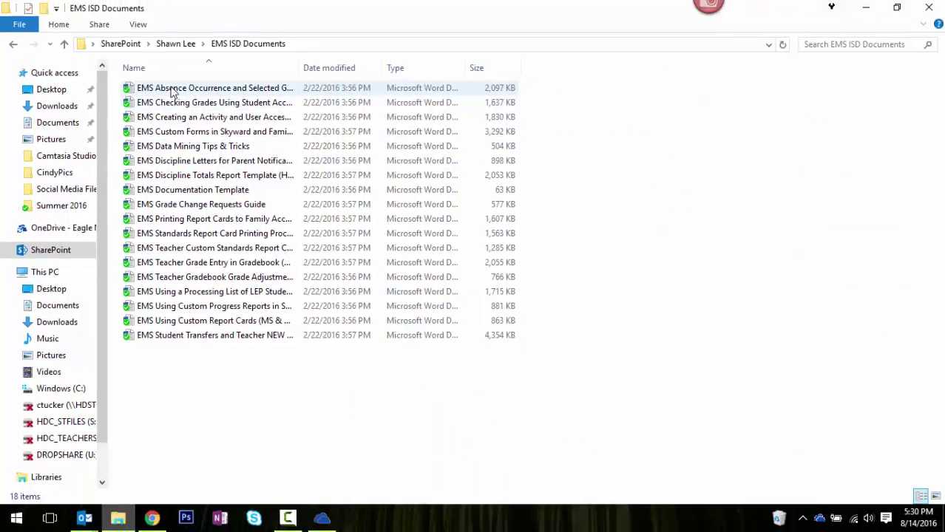
left_click(380, 88)
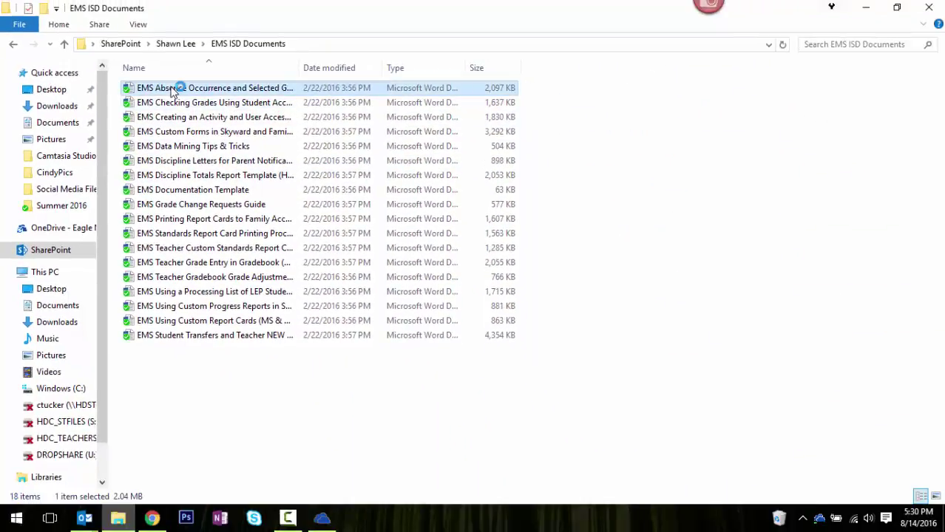
Step: Open the first Word document to confirm it works, then close File Explorer
double_click(172, 88)
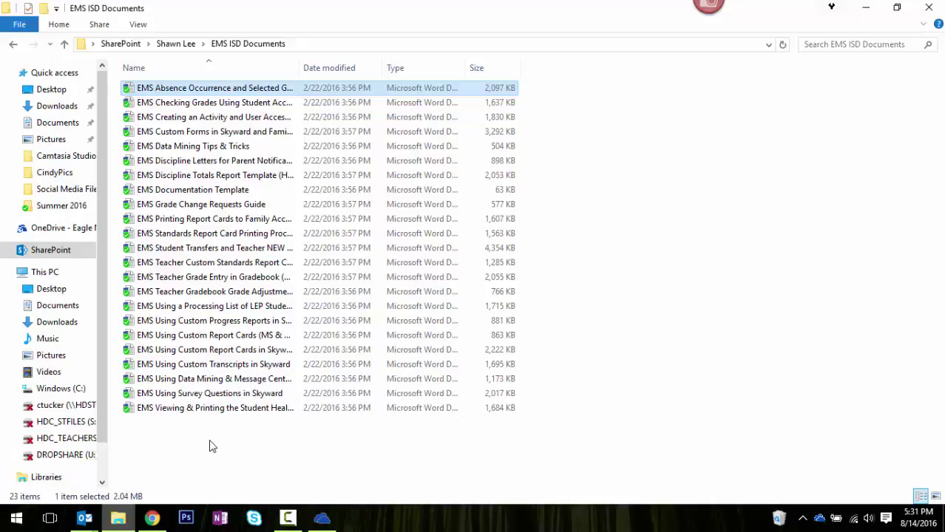
left_click(929, 8)
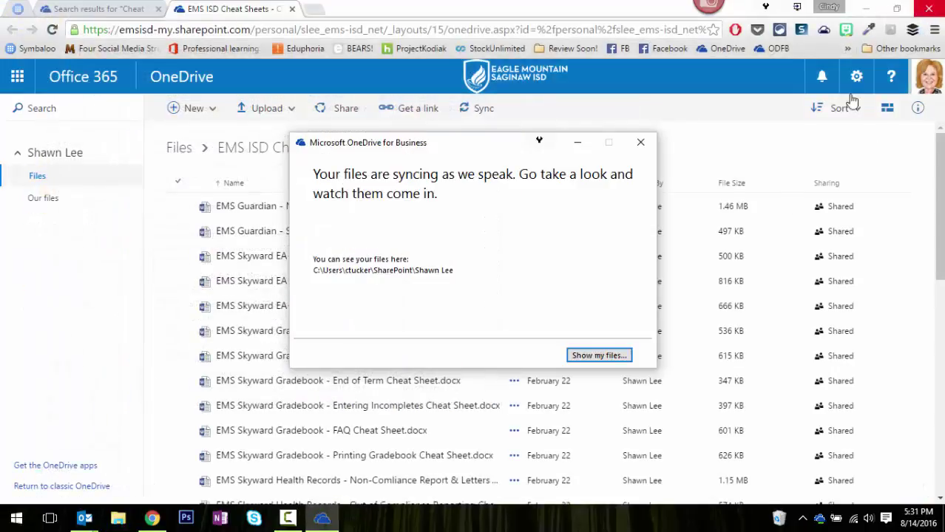
Step: Close the browser, the OneDrive syncing dialog and its notification, and bring up Start
left_click(928, 8)
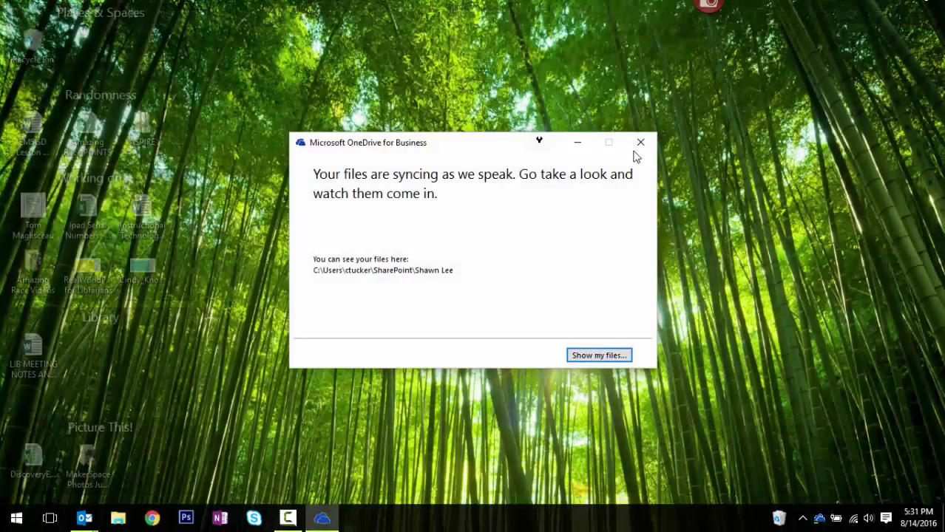
left_click(638, 140)
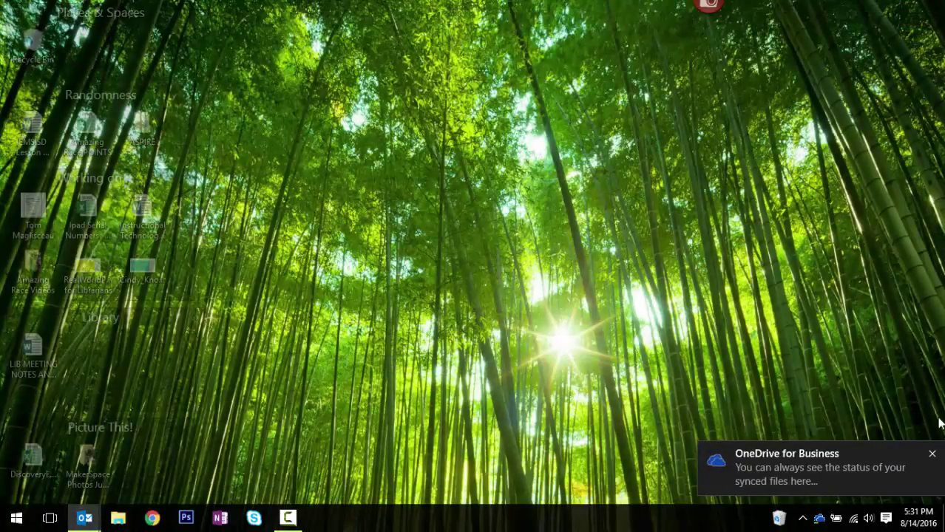
left_click(931, 454)
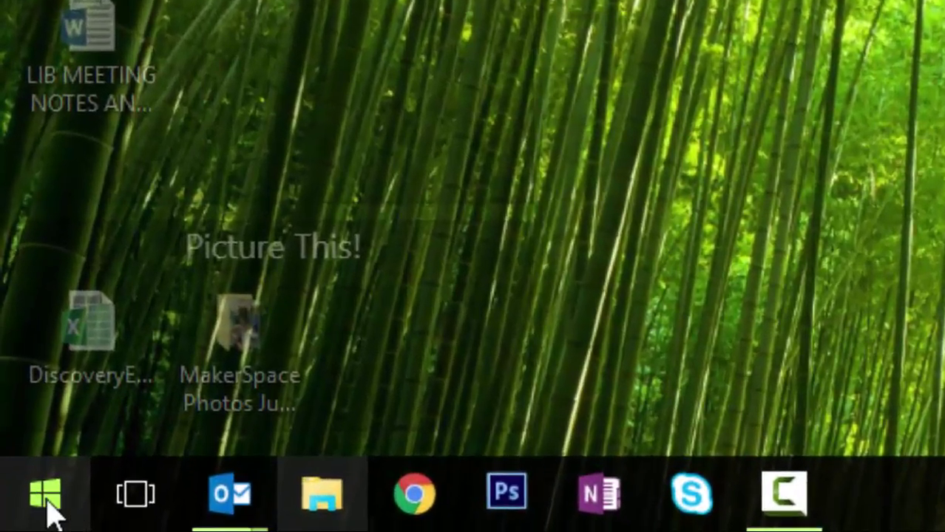
left_click(29, 505)
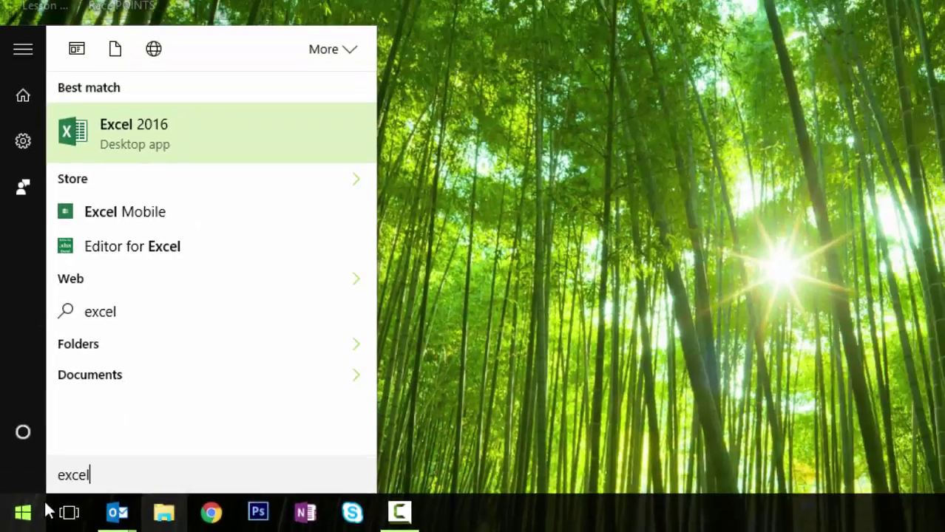
Step: Launch Excel 2016 and create a blank workbook with 'zdfasdfa' entered in cell D6
left_click(137, 128)
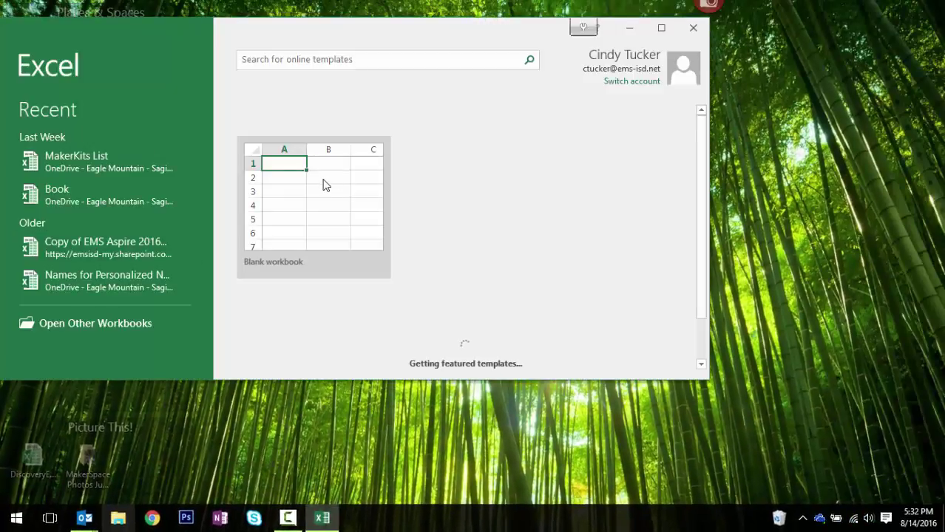
left_click(332, 182)
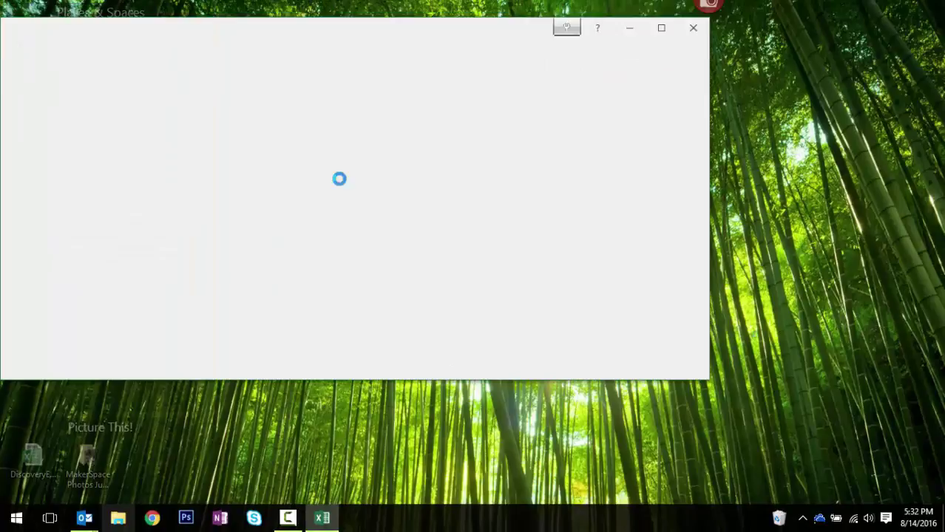
left_click(191, 242)
type("zdfasdfa")
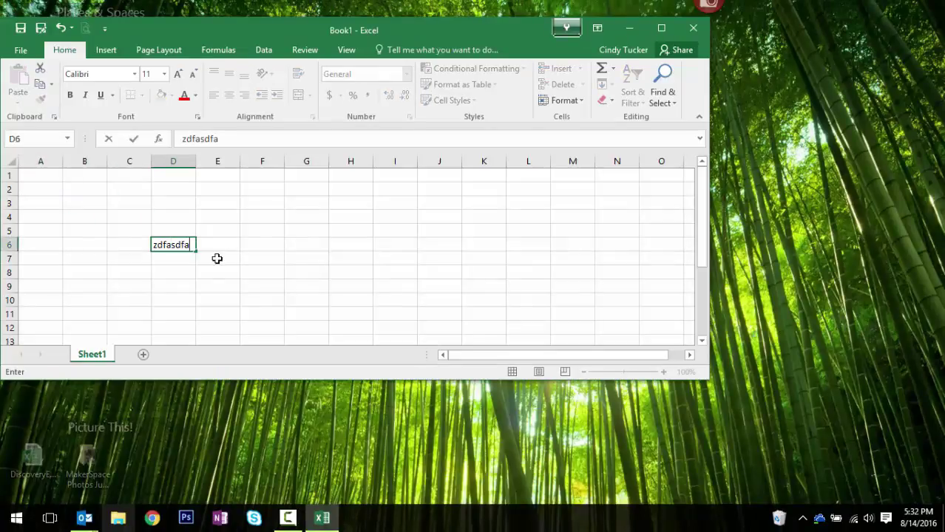
left_click(74, 243)
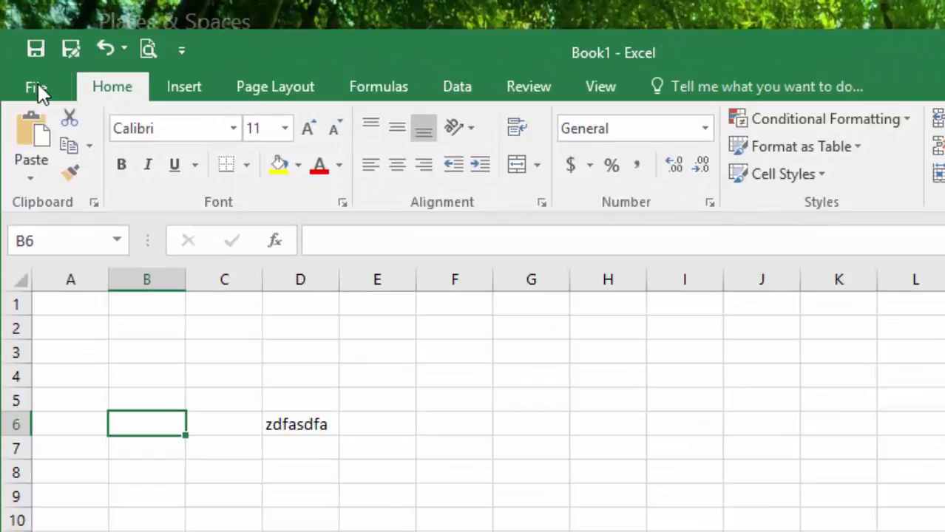
Step: Bring up the Save As dialog for the new workbook
left_click(37, 88)
left_click(45, 80)
left_click(70, 53)
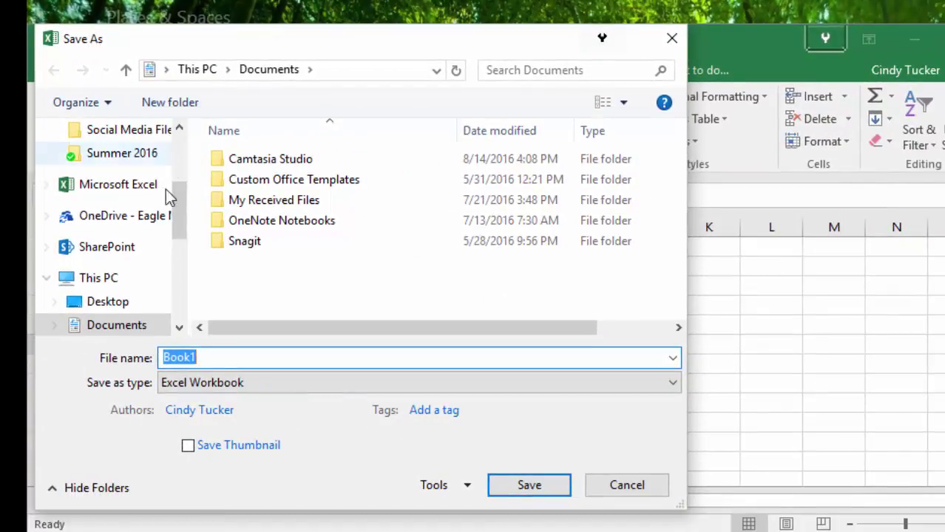
Step: Save Book1 as 'Sample' in the colleague's synced EMS ISD Documents folder, then exit Excel
left_click(120, 255)
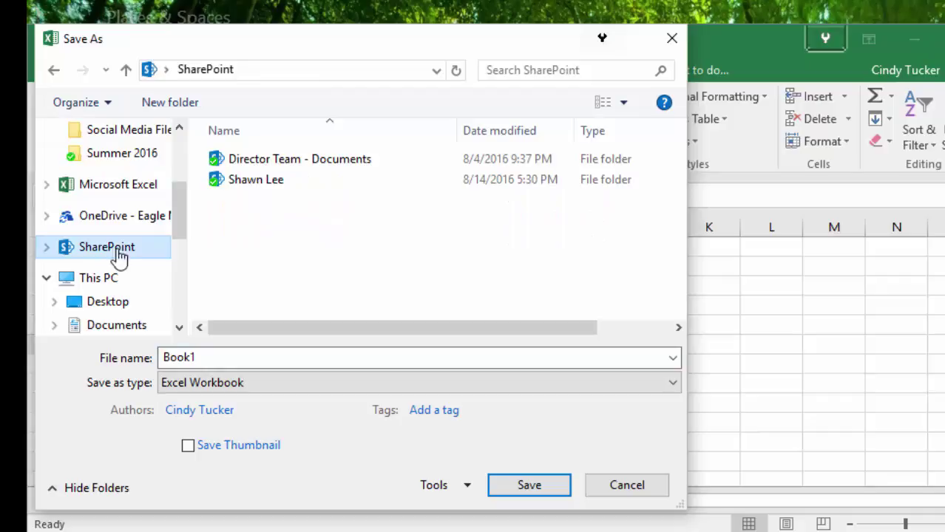
double_click(247, 182)
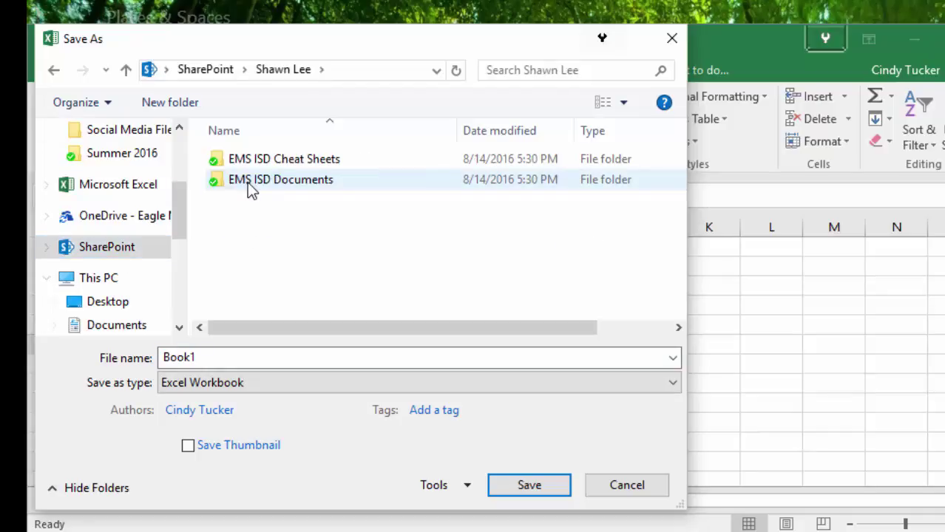
double_click(247, 182)
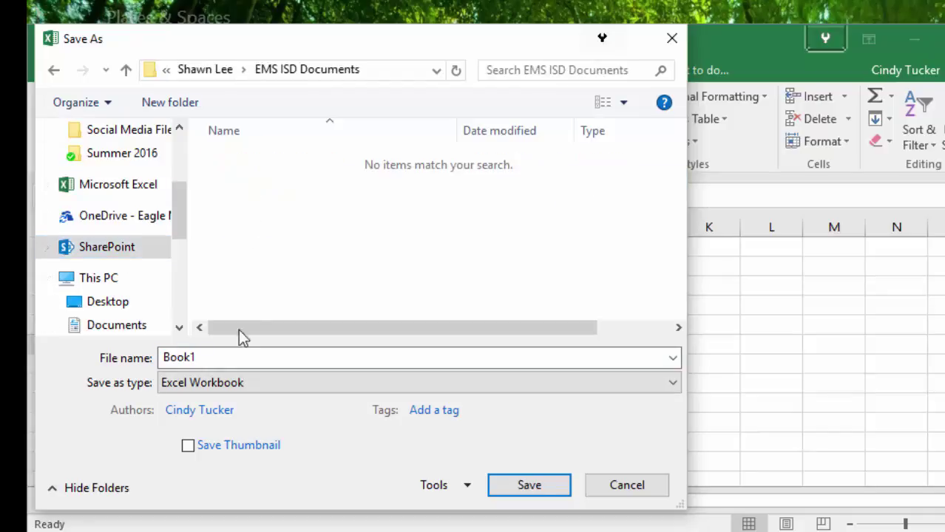
left_click(234, 358)
type("Sample")
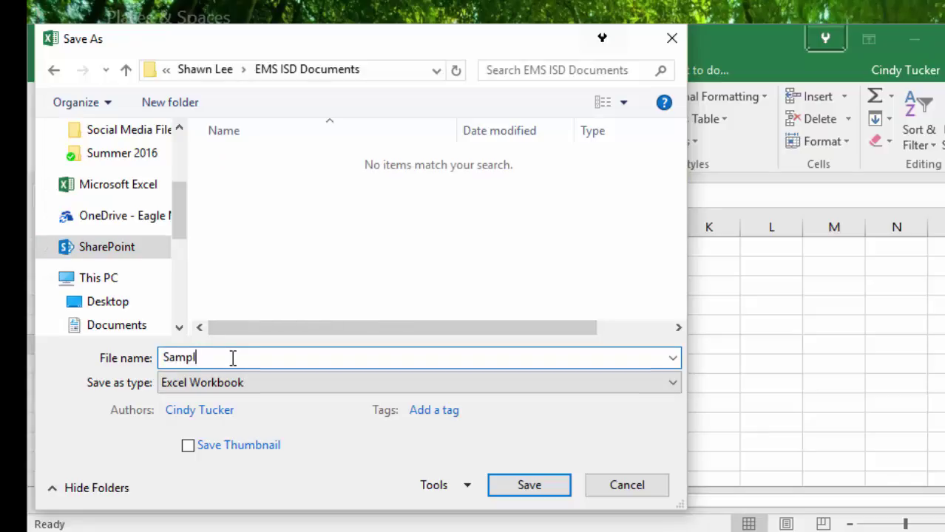
left_click(542, 490)
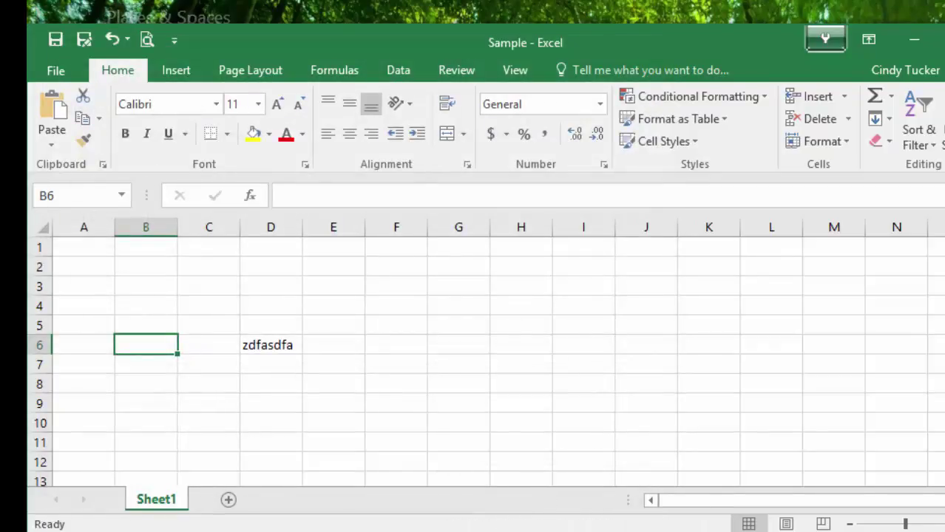
key("alt+F4")
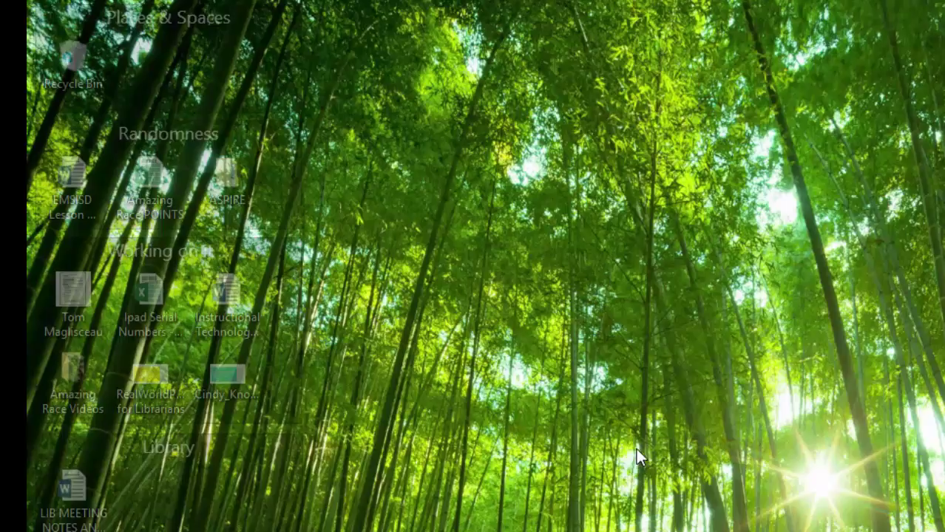